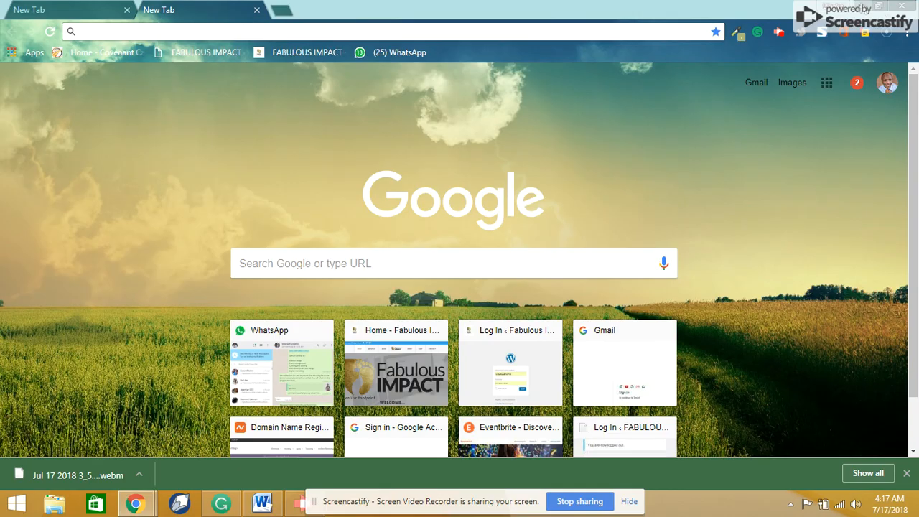
- Switch from the browser to the open Word document, with a brief look at the Grammarly home page
click(858, 6)
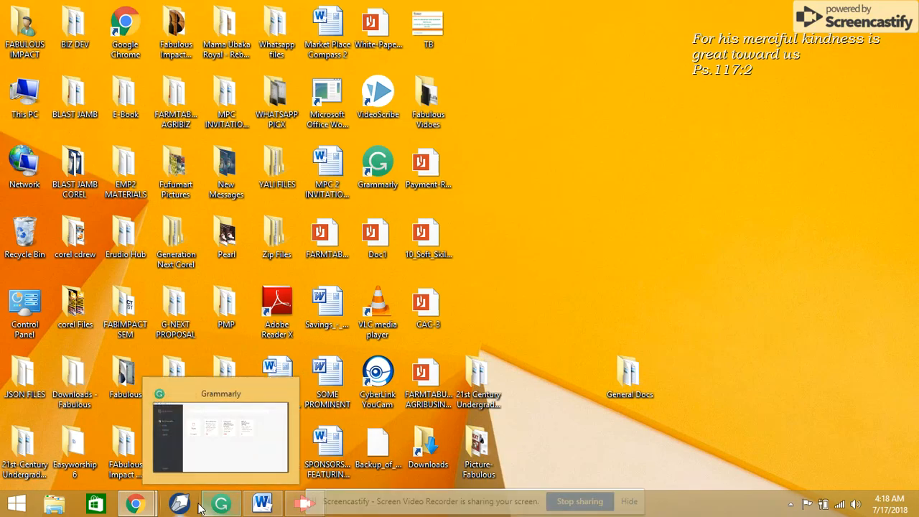
click(277, 506)
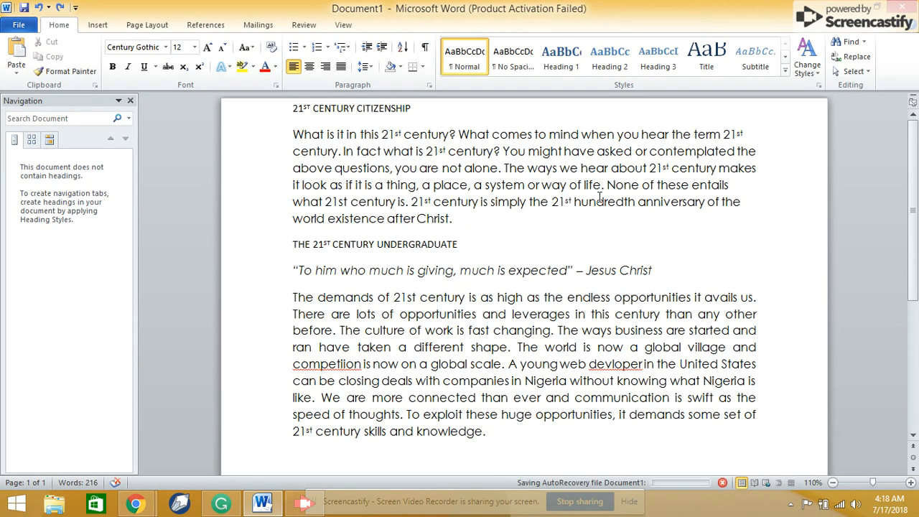
click(231, 506)
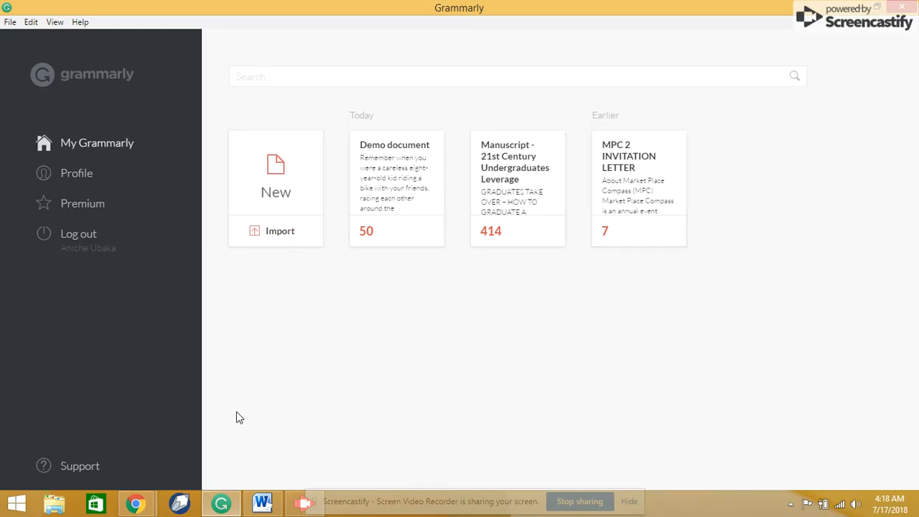
click(262, 502)
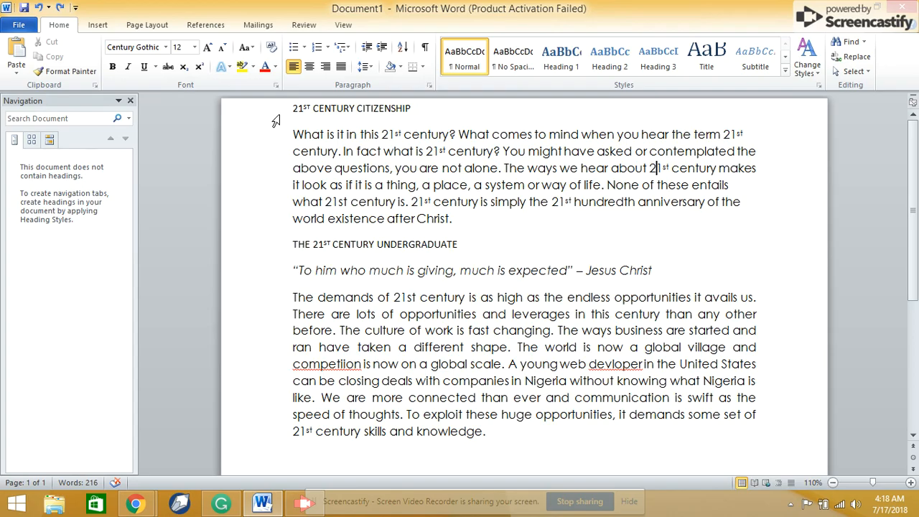
- Preview the Title style on the "21ST CENTURY CITIZENSHIP" line, settle on Heading 1 and insert an empty line below it
click(272, 115)
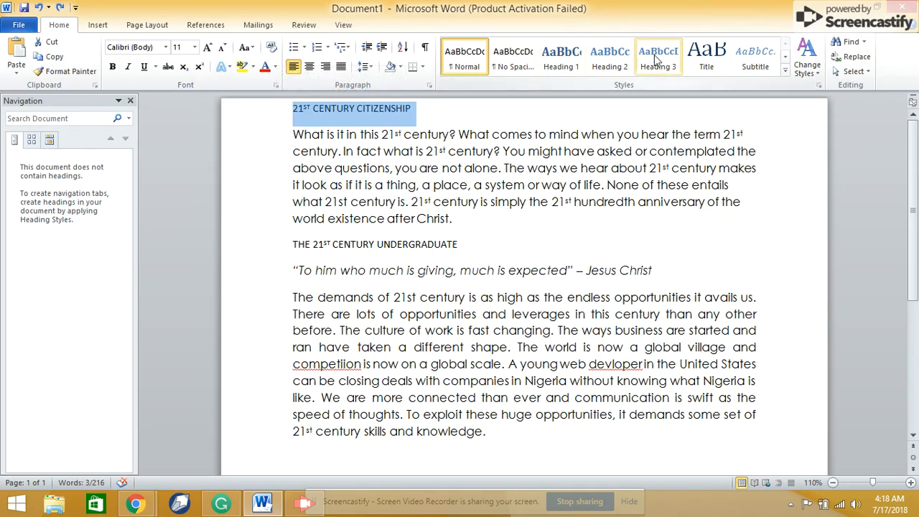
click(702, 59)
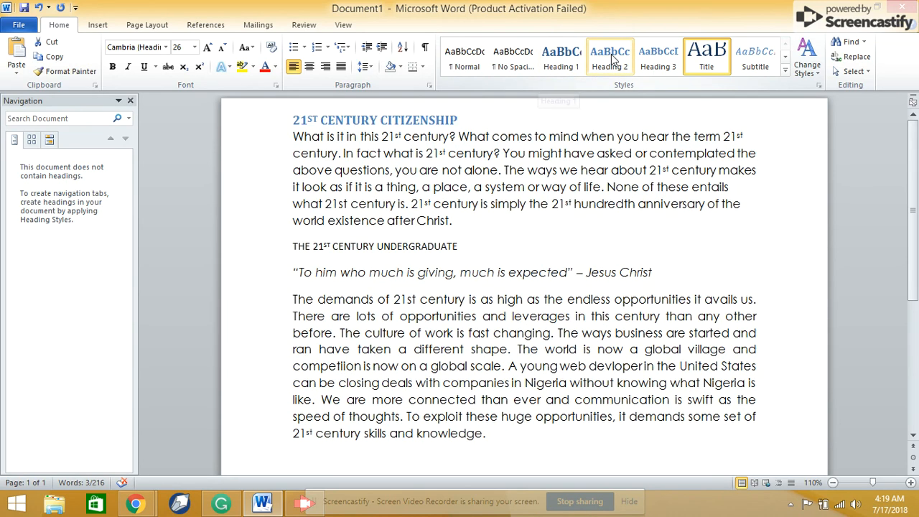
click(569, 65)
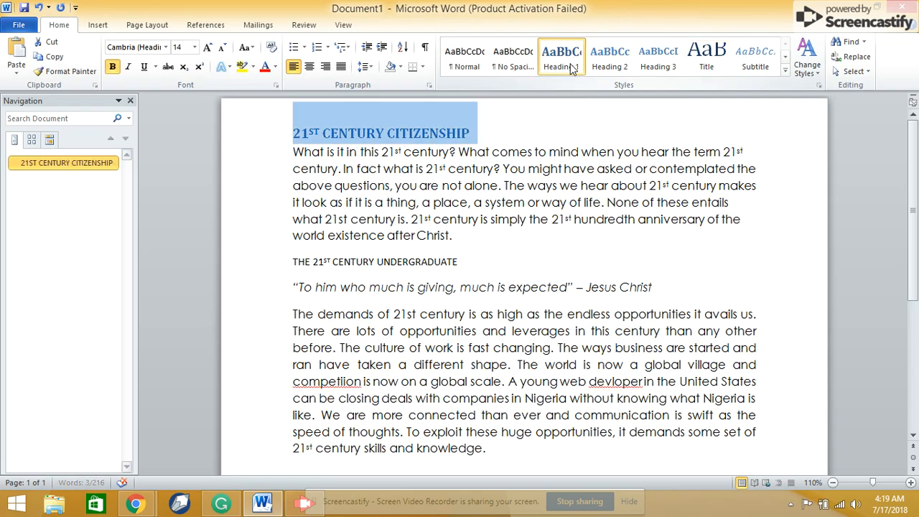
click(484, 132)
key(Return)
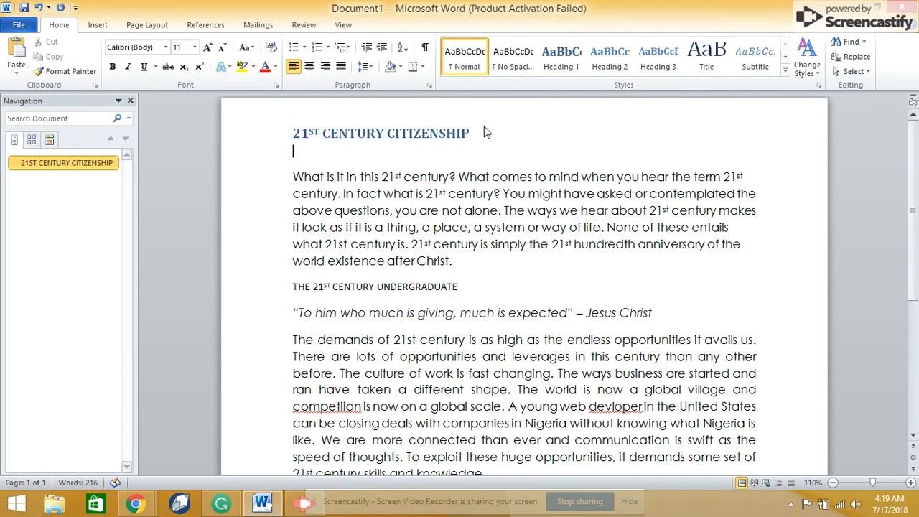
- Apply the Subtitle style to the "THE 21ST CENTURY UNDERGRADUATE" heading and view the full set of quick styles
click(273, 292)
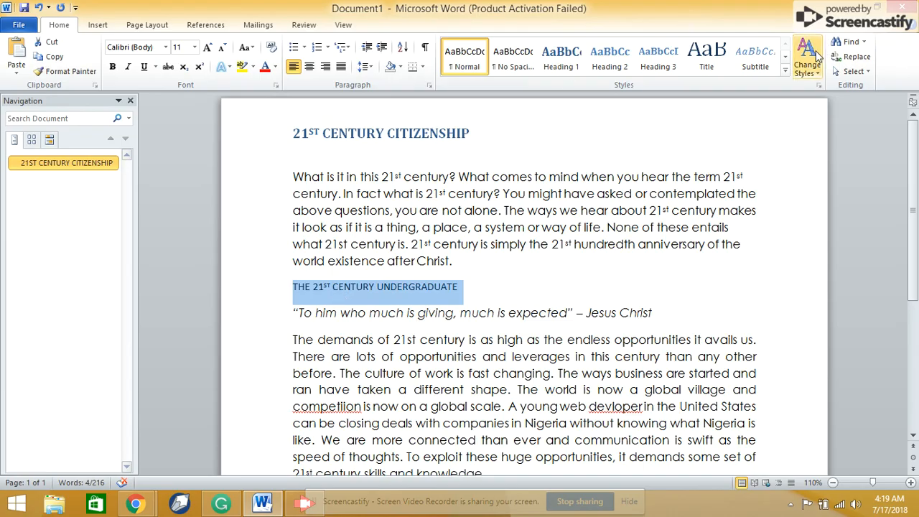
click(768, 64)
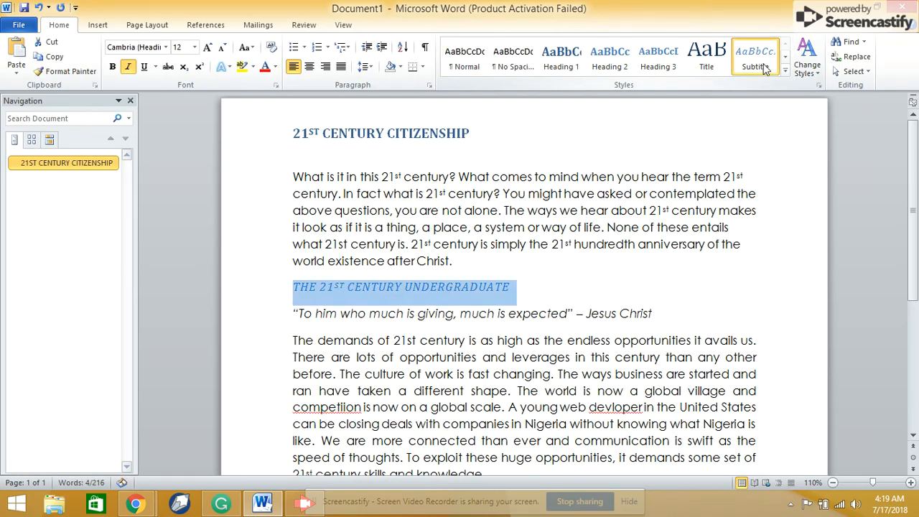
click(483, 334)
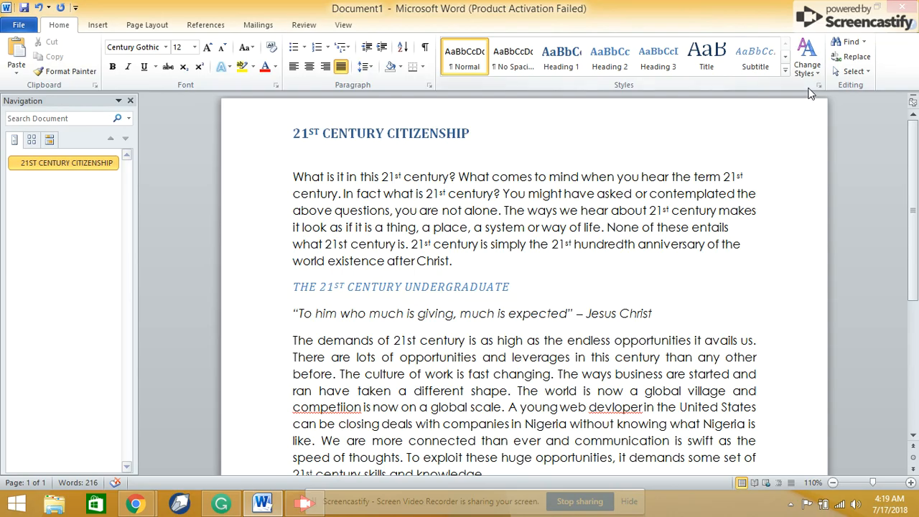
click(787, 71)
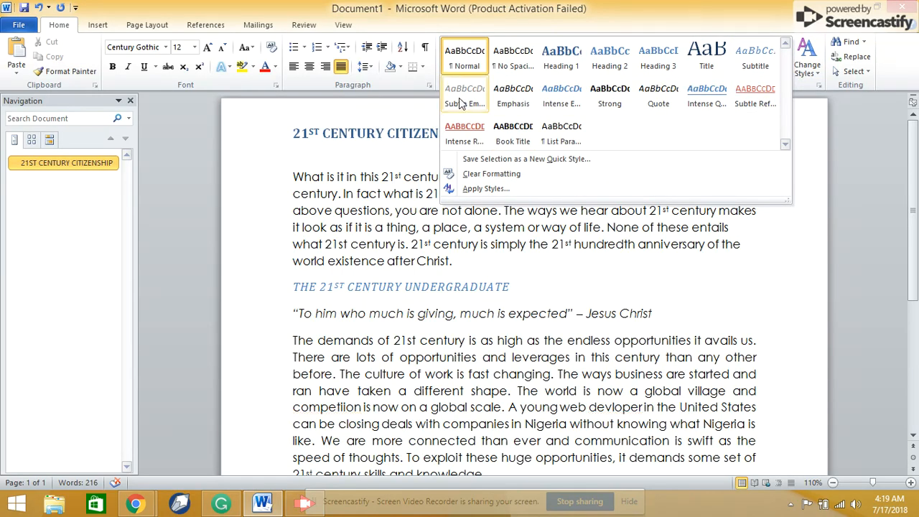
click(361, 189)
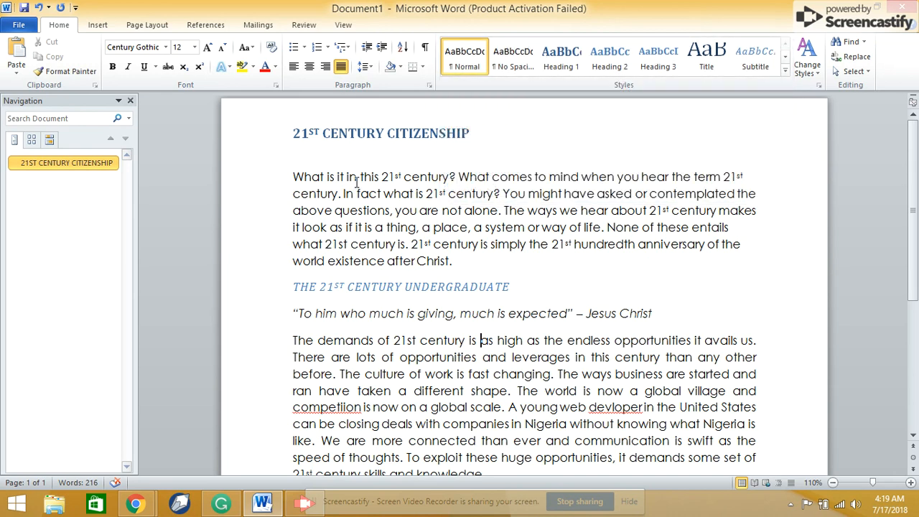
- Attach the comment "Mwjkdewj3g" to the first paragraph's opening, from "What is it in this 21st century?" to "the term 21st century."
mouse_move(914, 170)
mouse_down()
mouse_move(913, 157)
mouse_move(916, 193)
mouse_move(915, 154)
mouse_up()
click(303, 26)
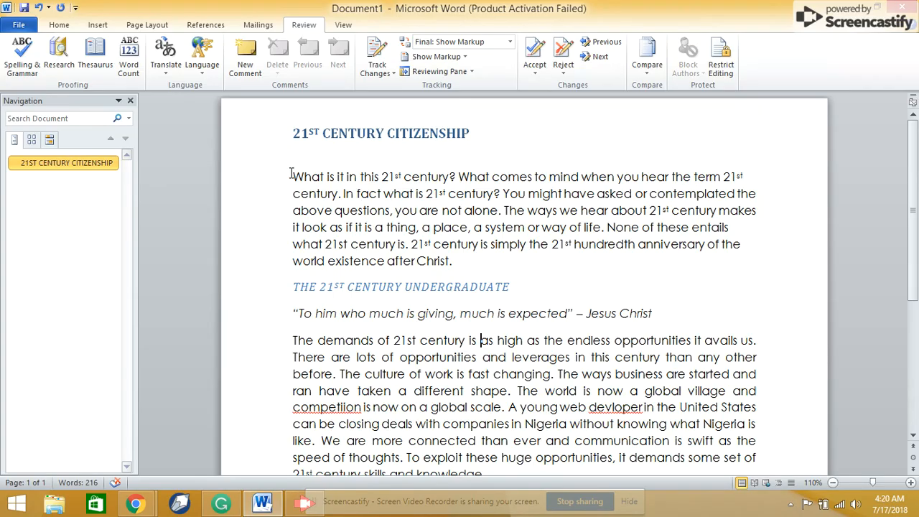
drag(292, 176, 343, 194)
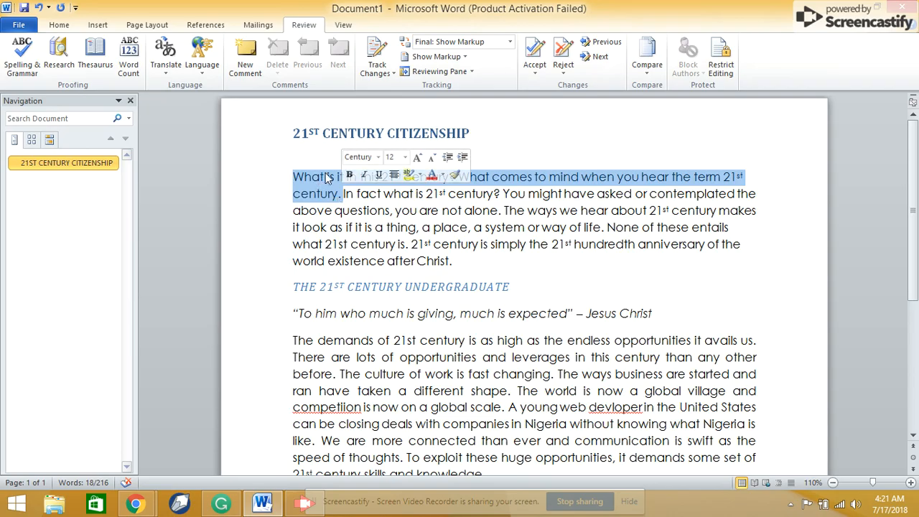
click(248, 56)
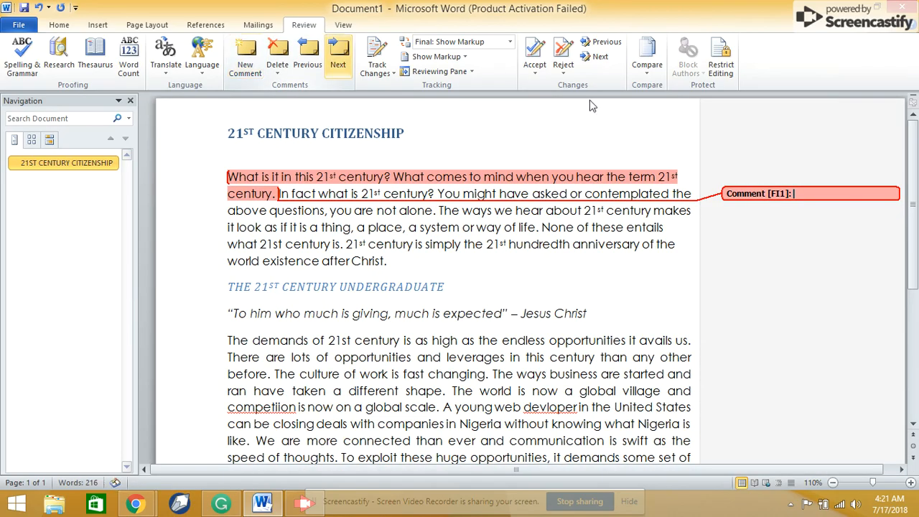
text(mwjkdewj)
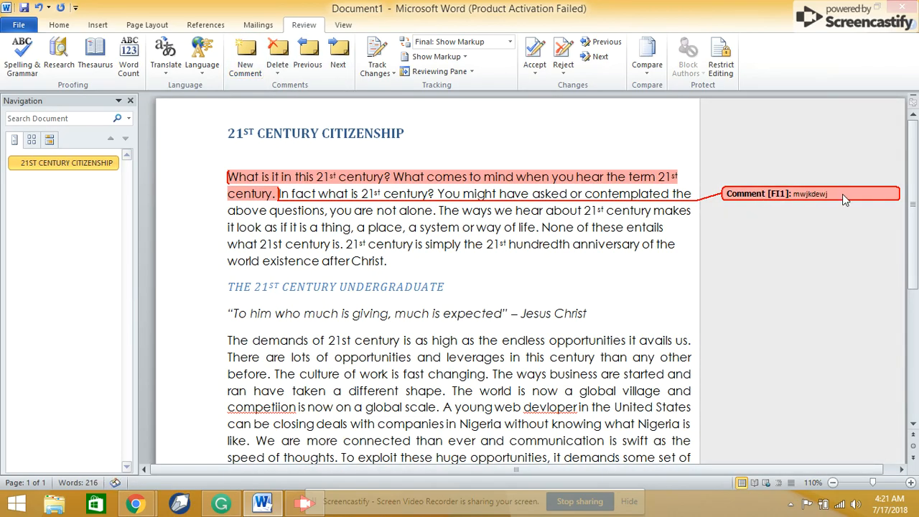
text(3g)
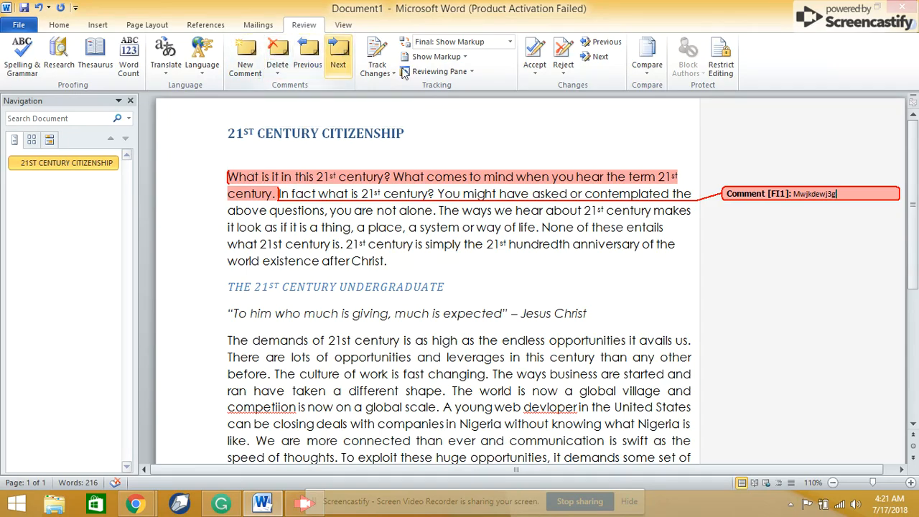
right_click(816, 192)
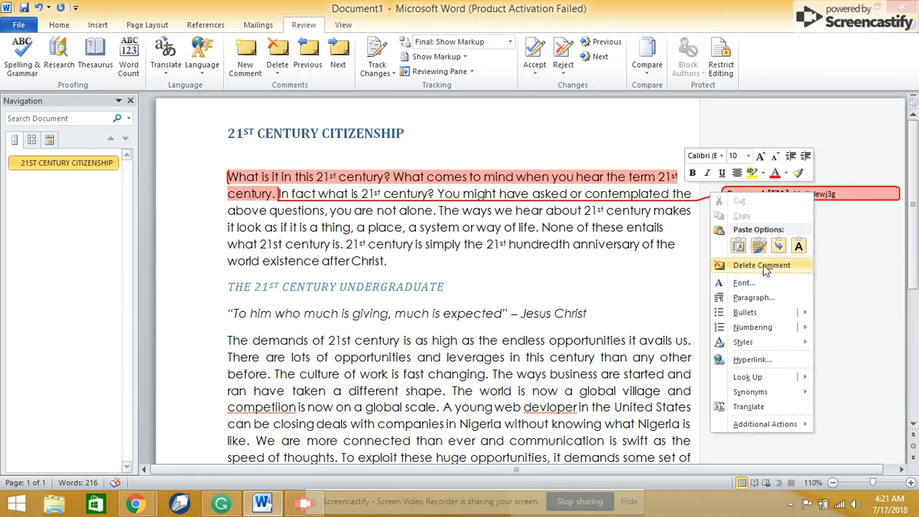
click(280, 194)
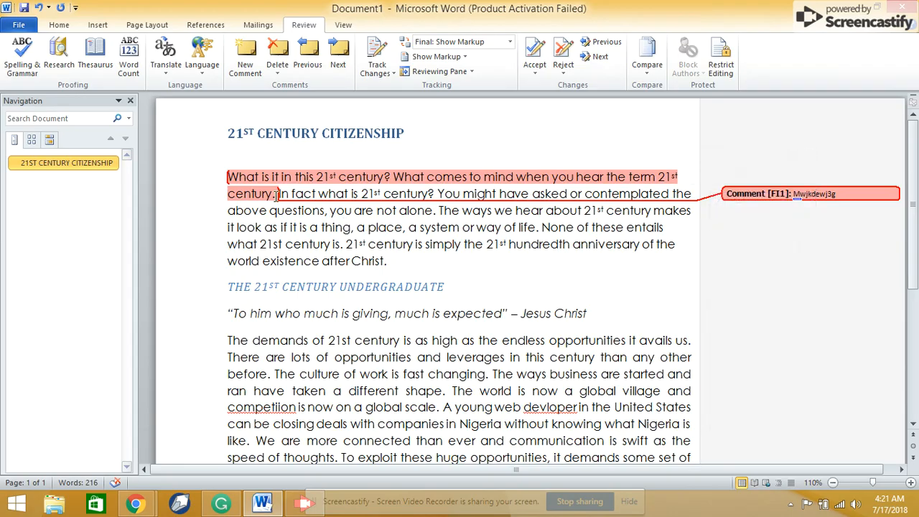
drag(279, 193, 295, 200)
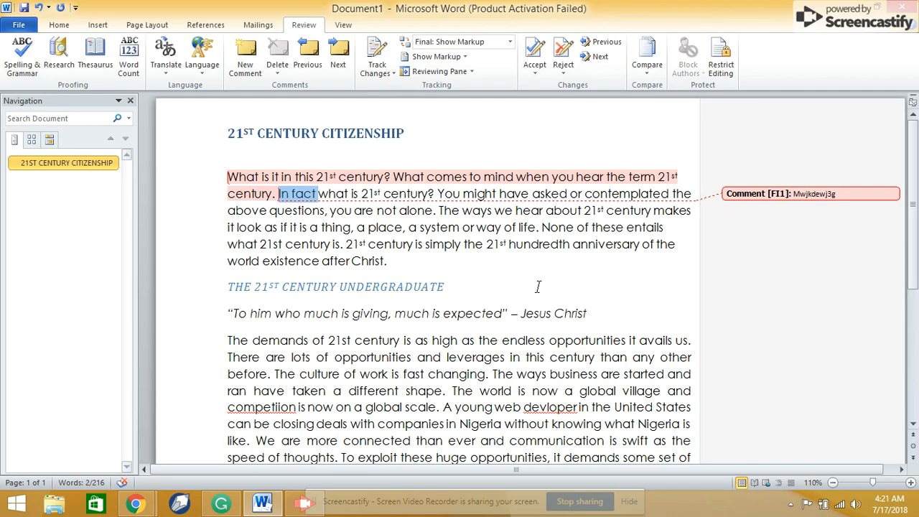
click(634, 287)
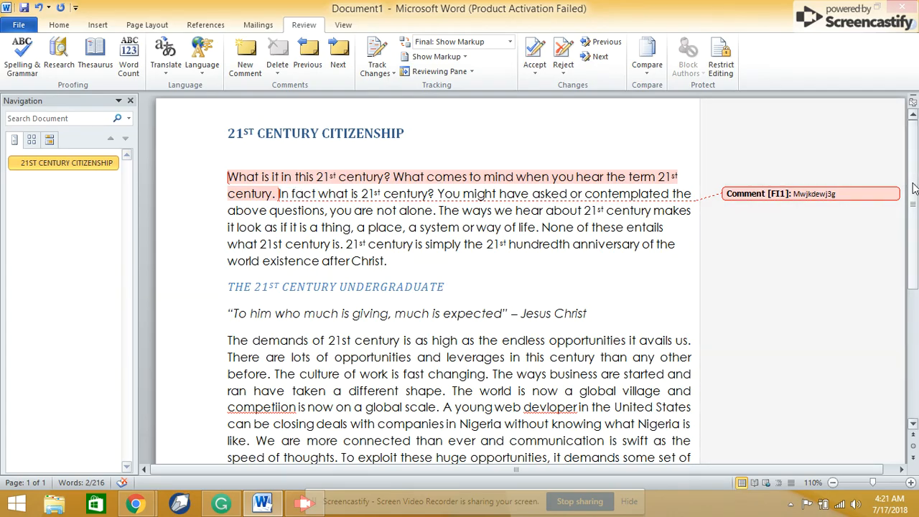
- Correct the misspelled "competiion" in the last paragraph to the suggested spelling "competition"
scroll(326, 291, down, 2)
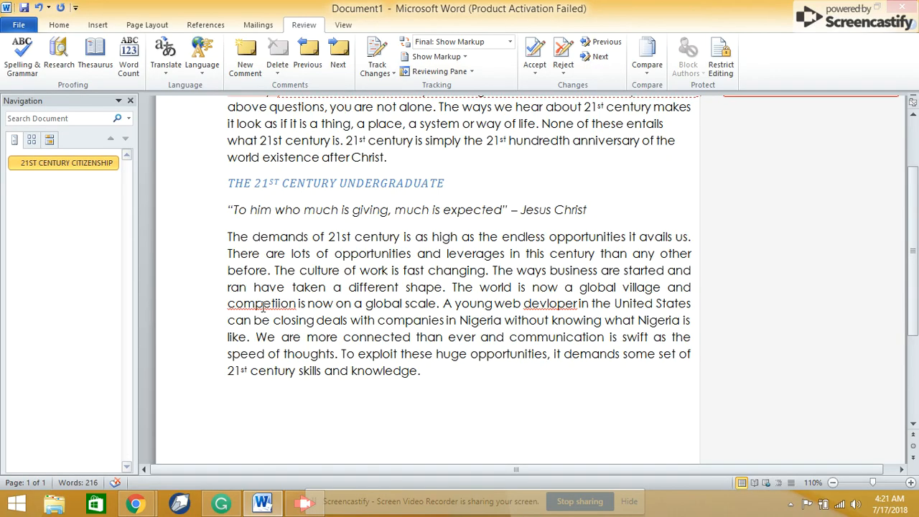
double_click(276, 302)
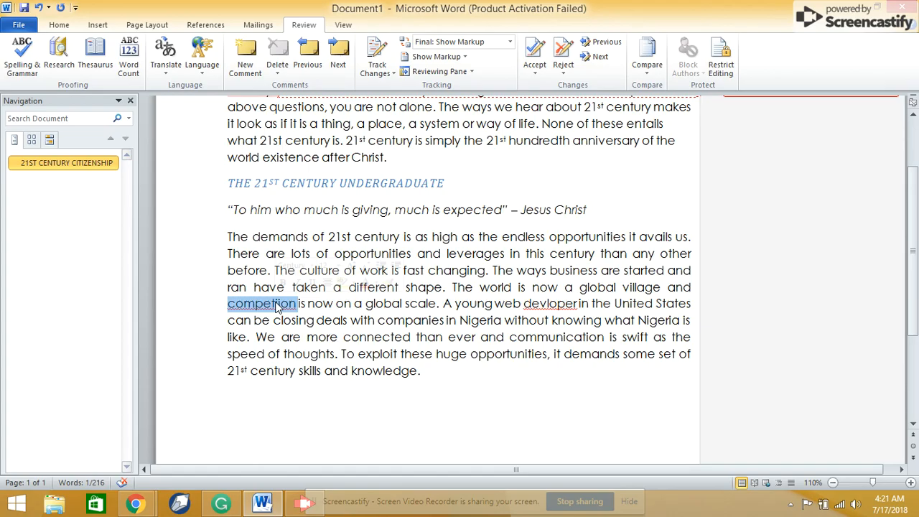
right_click(275, 307)
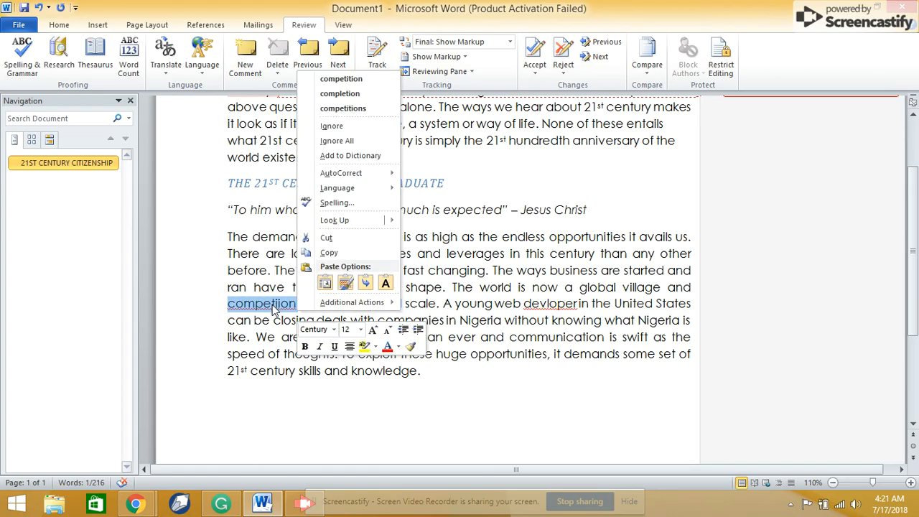
click(352, 80)
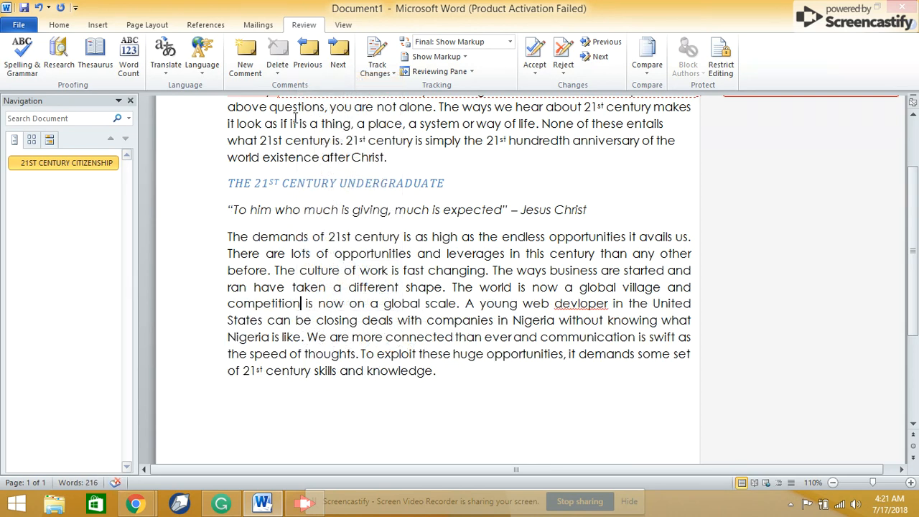
- Turn on Track Changes and undo the untracked spelling correction in the last paragraph
click(377, 54)
key(ctrl+z)
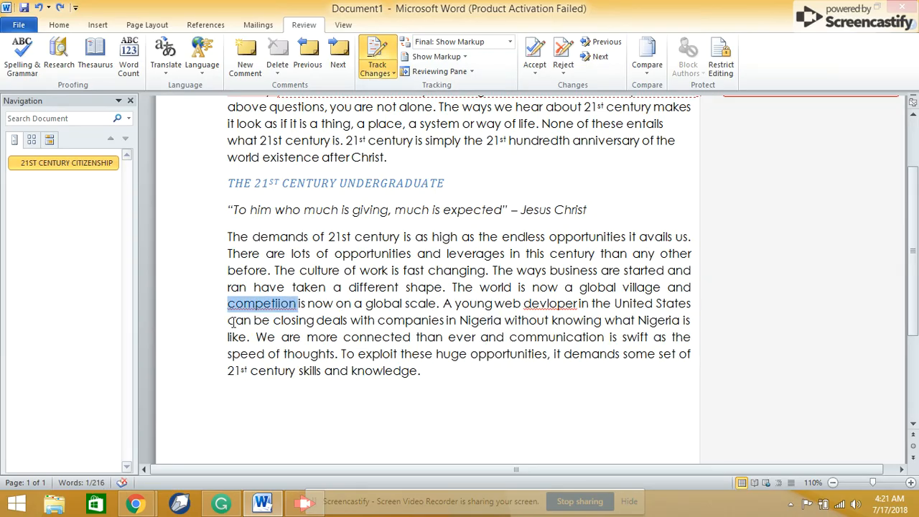
click(228, 337)
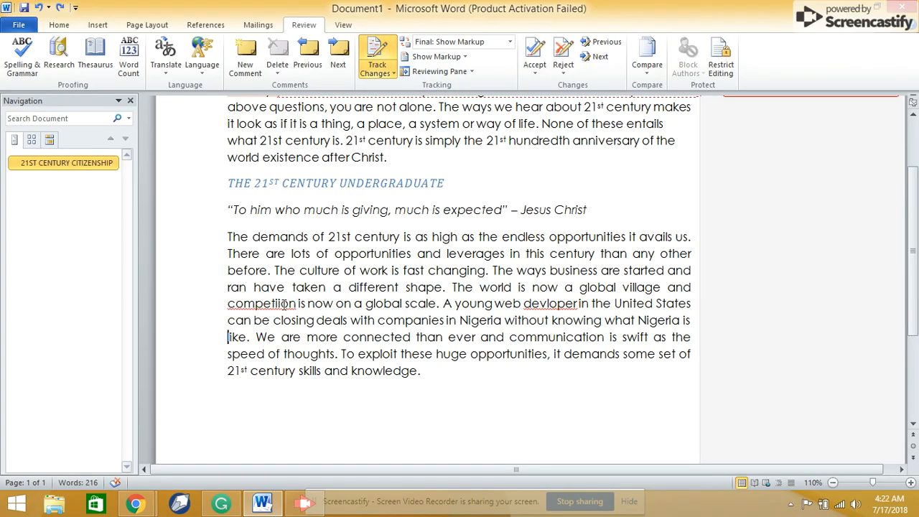
- Correct "competiion" to "competition" and "devloper" to "developer" in the last paragraph as tracked changes
double_click(277, 304)
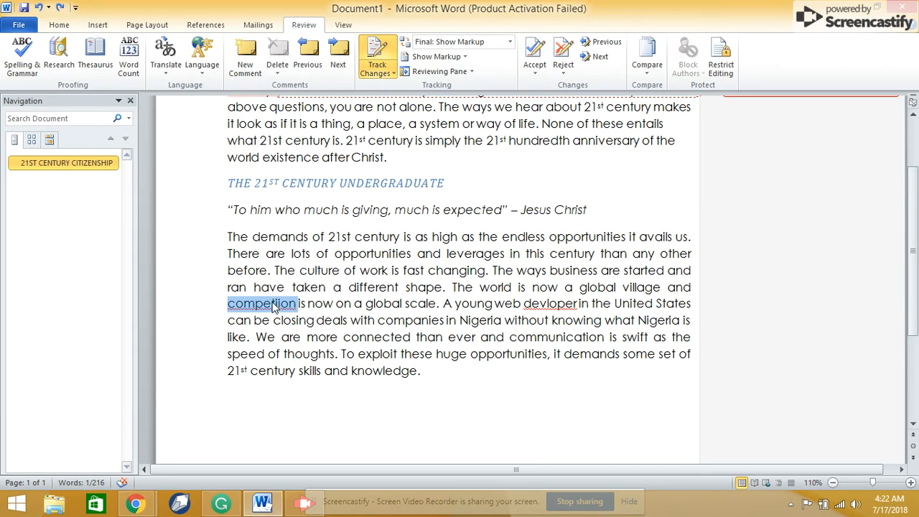
right_click(276, 303)
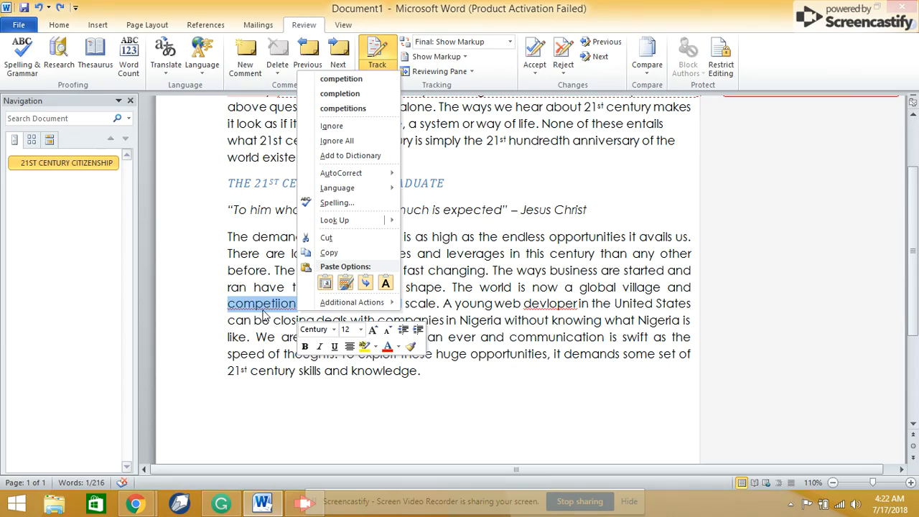
click(359, 82)
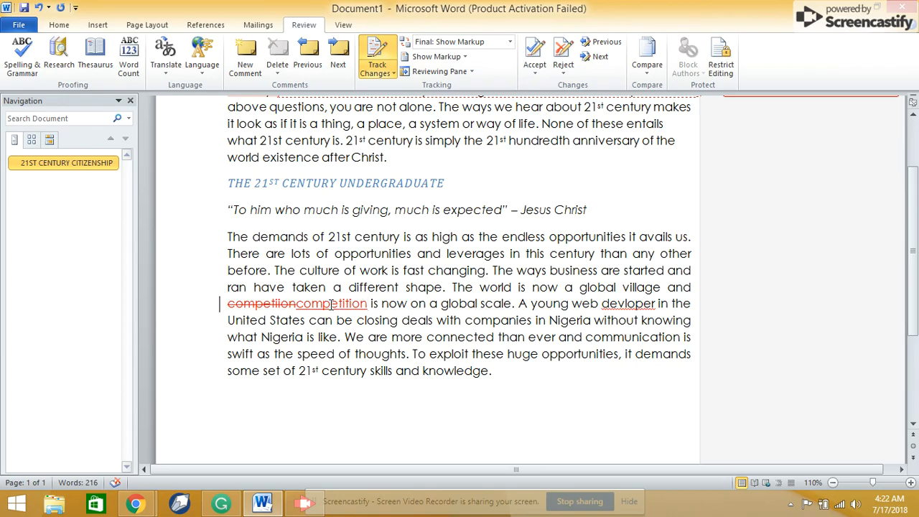
mouse_move(332, 304)
double_click(616, 303)
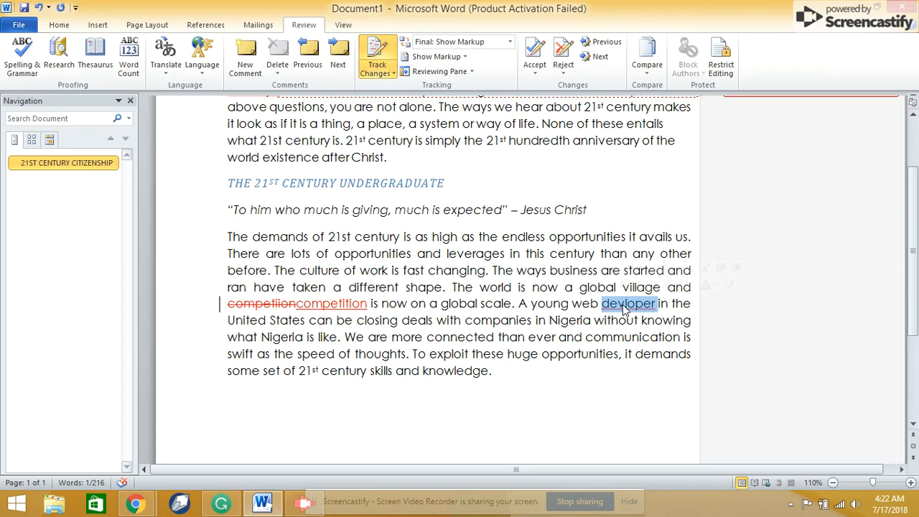
right_click(626, 307)
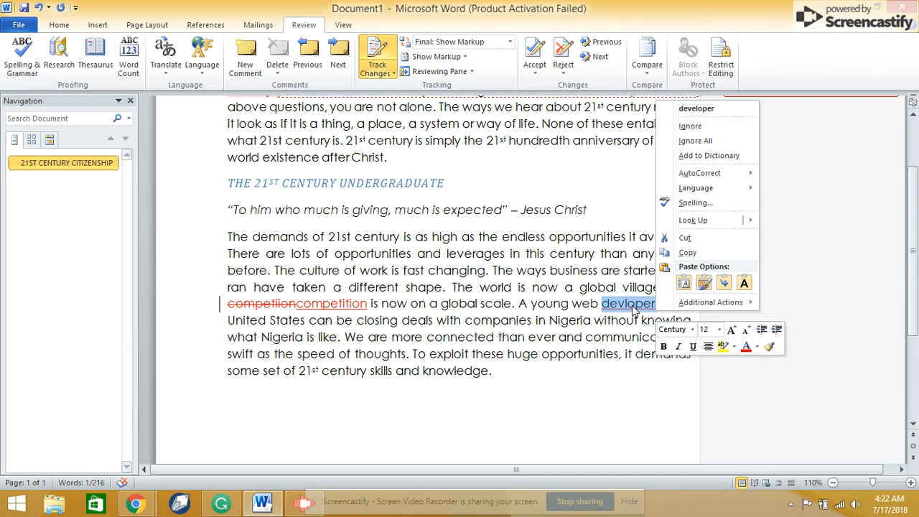
click(694, 109)
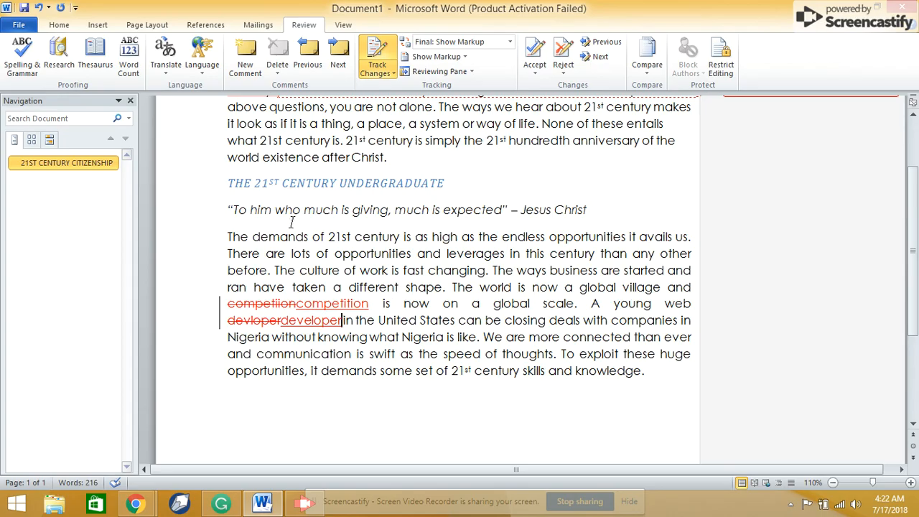
- Accept the tracked correction of the word "competition" in the last paragraph
double_click(348, 305)
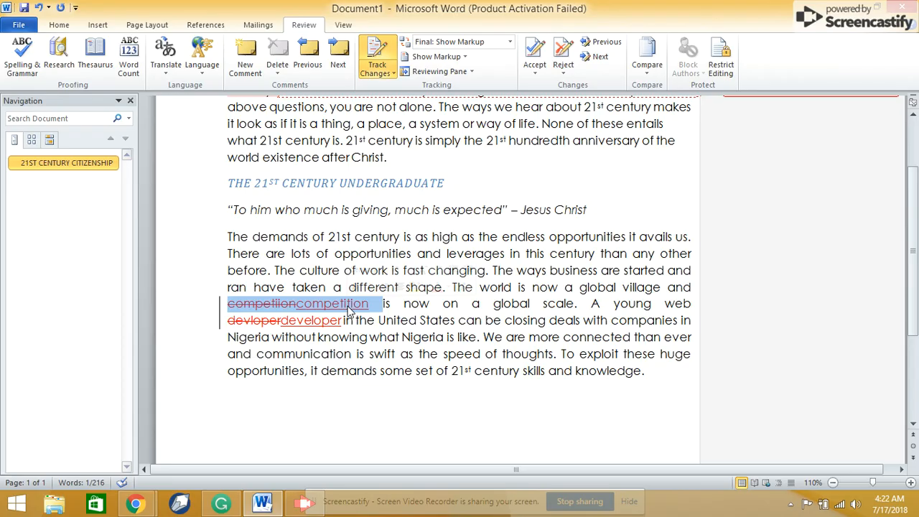
right_click(349, 308)
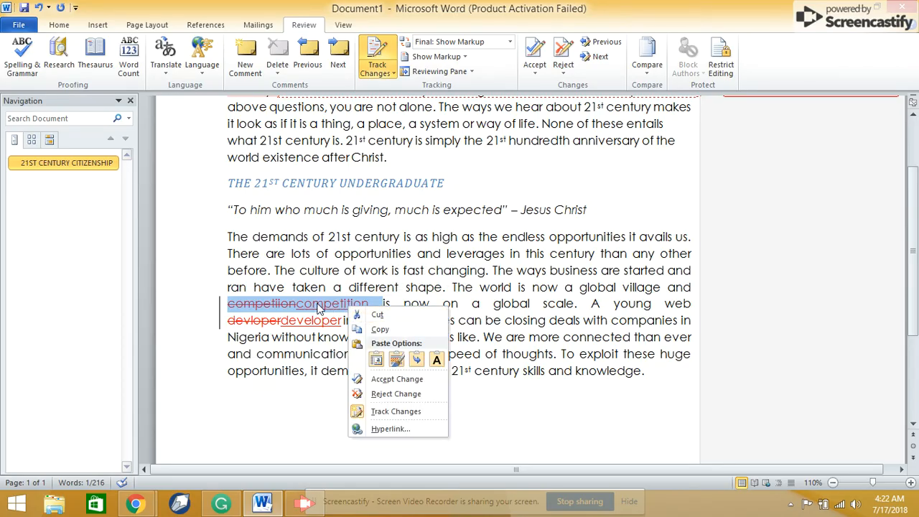
click(406, 382)
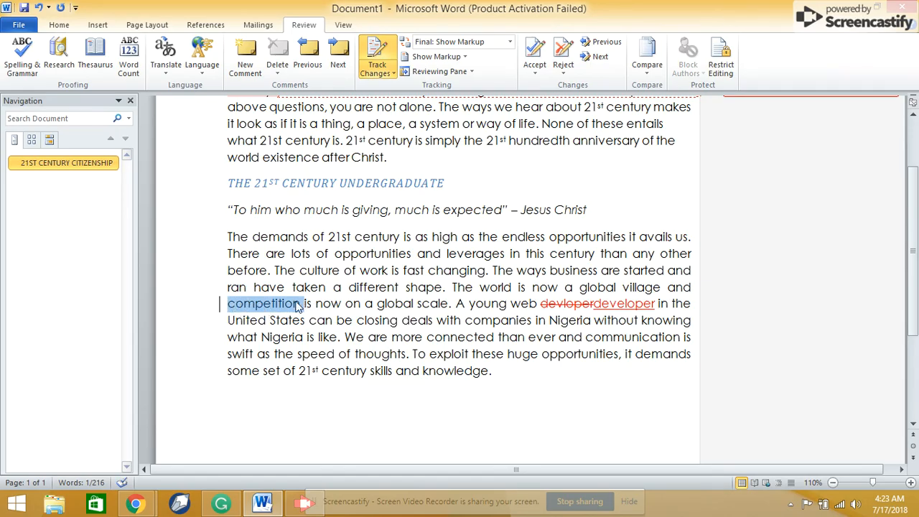
- Select the word "anniversary" in the first paragraph
scroll(917, 212, up, 2)
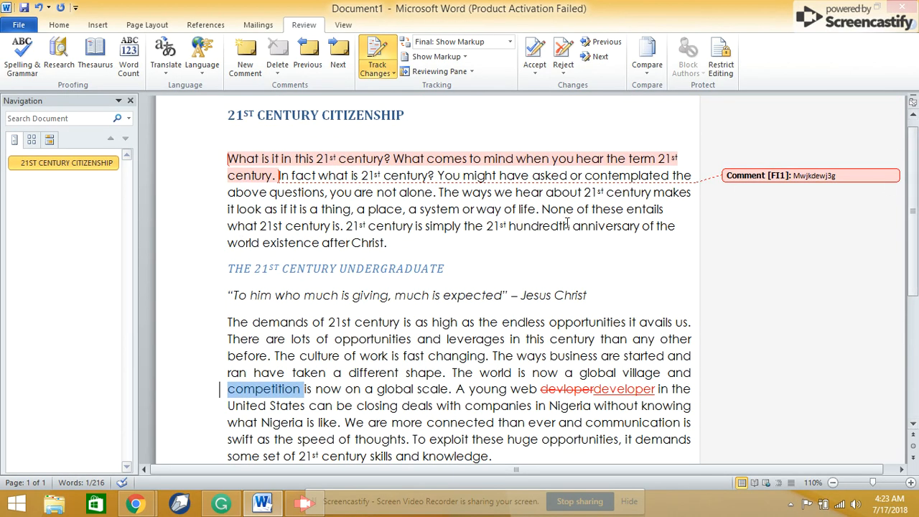
double_click(609, 231)
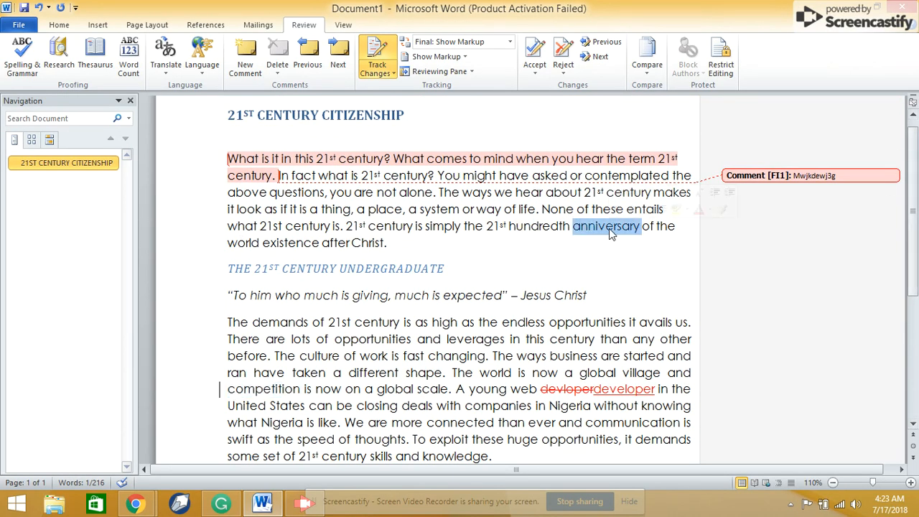
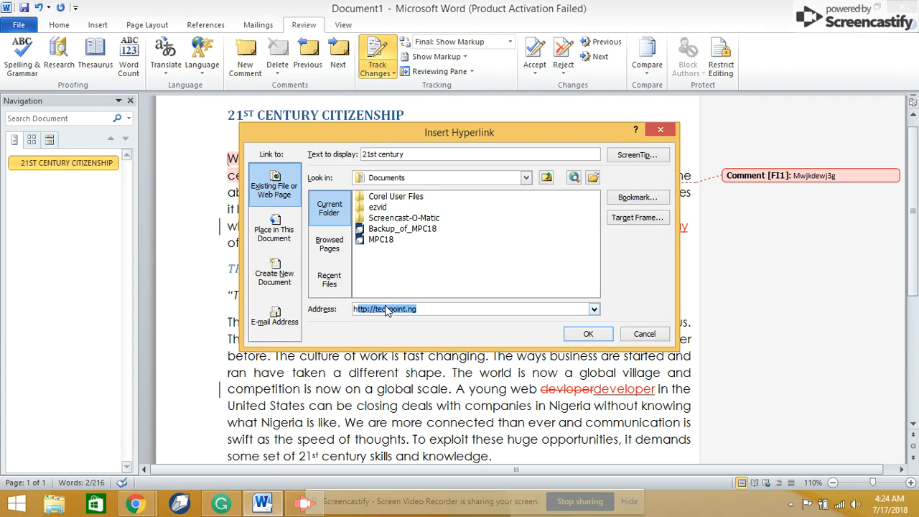
click(424, 308)
click(586, 335)
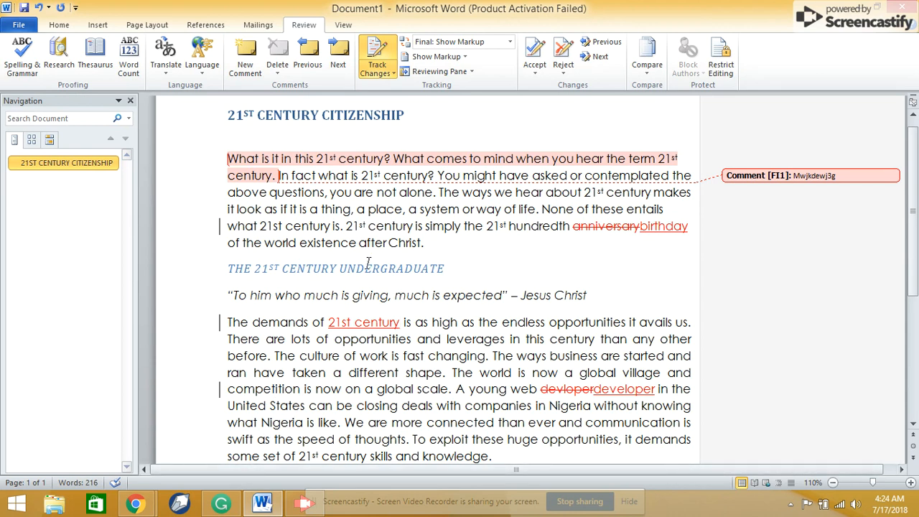
- Switch to Grammarly, open the Demo document and look through its underlined errors down to the paragraph about riding across the continents
click(223, 508)
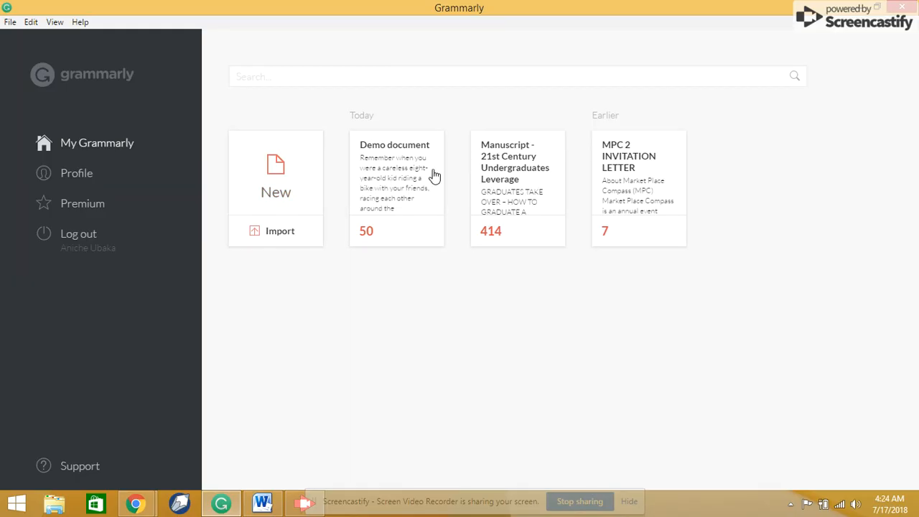
click(389, 171)
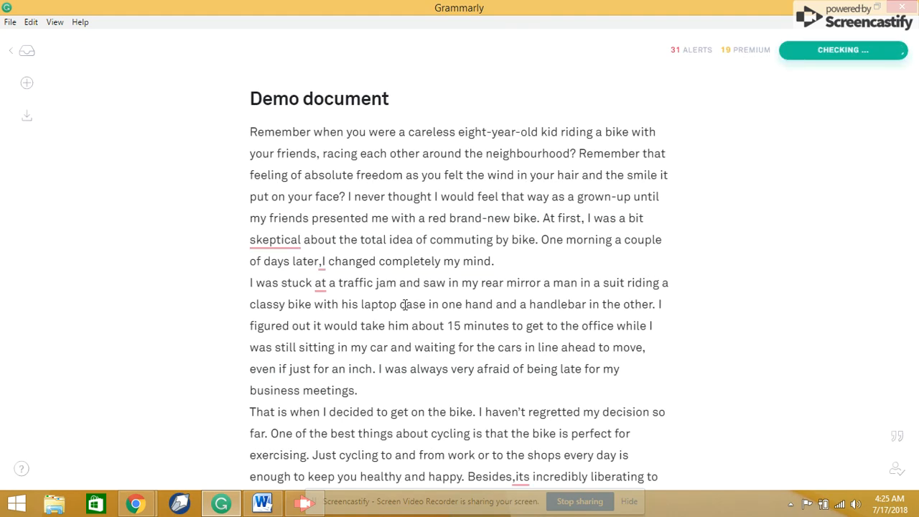
key(Down)
key(Down)
key(Down)
key(Down)
key(Down)
key(Down)
key(Down)
key(Down)
key(Down)
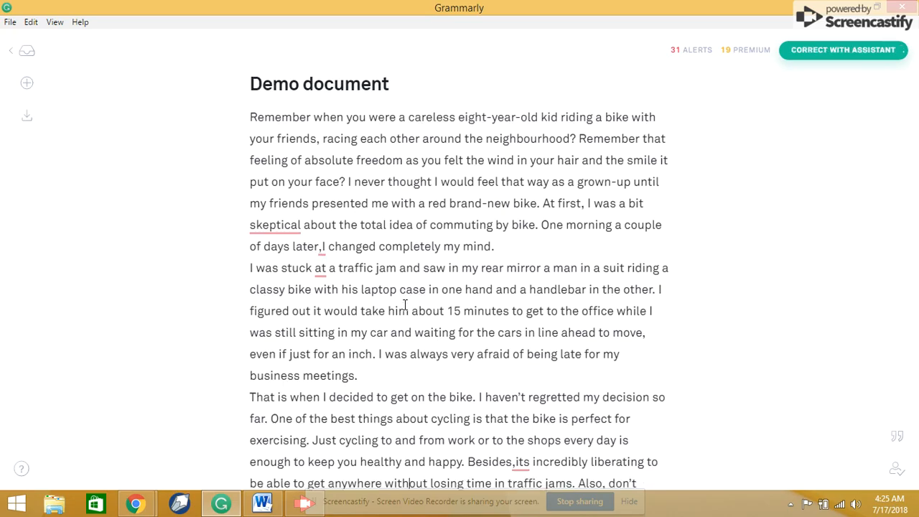
key(Down)
key(Down)
key(Down)
key(Down)
key(Down)
key(Down)
key(Down)
key(Down)
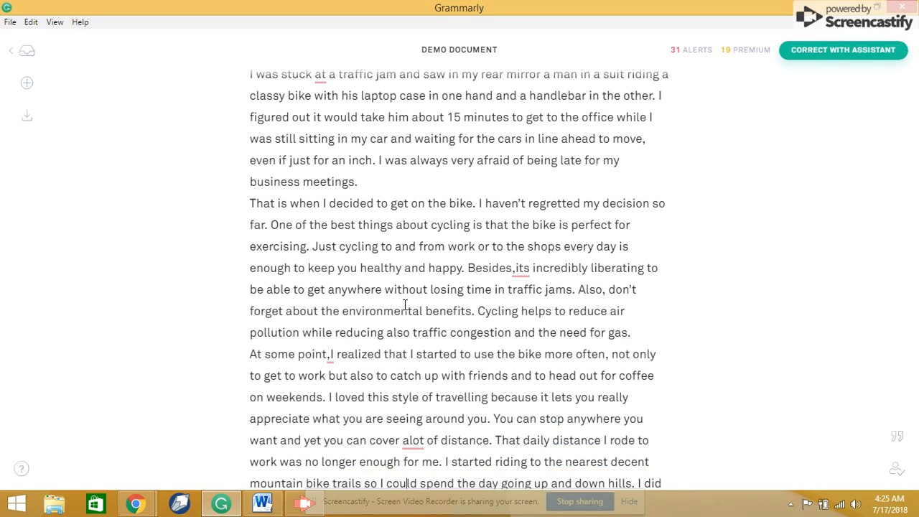
key(Down)
key(Down)
key(Down)
key(Down)
key(Down)
key(Down)
key(Down)
key(Down)
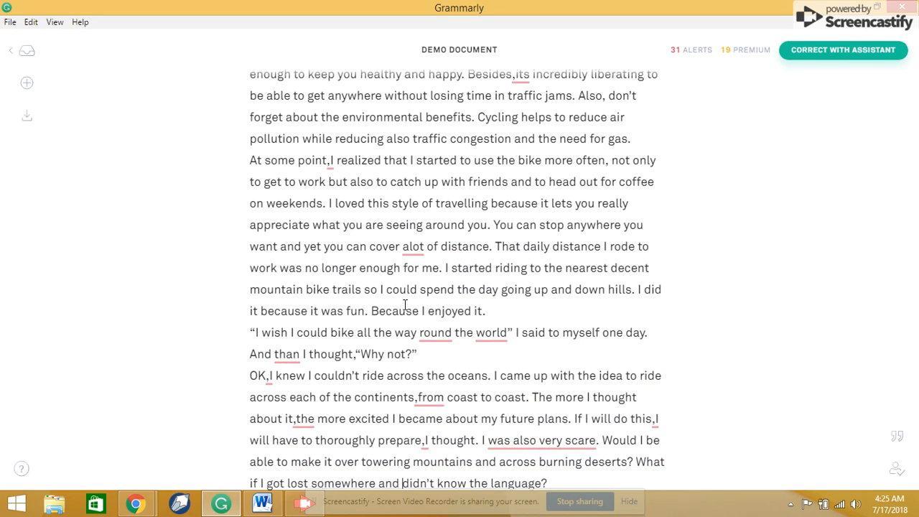
key(Down)
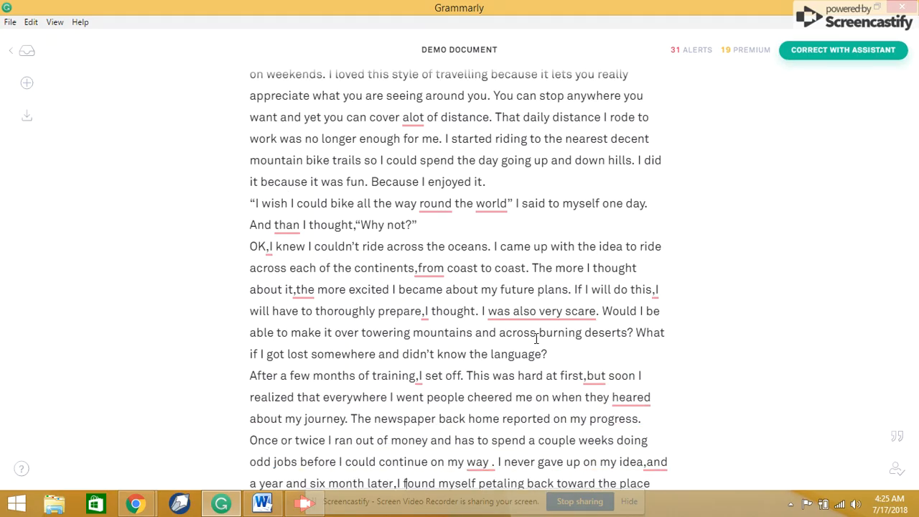
- Accept the suggested corrections "was also very scared" for "was also very scare" and "around" for "round"
mouse_move(533, 319)
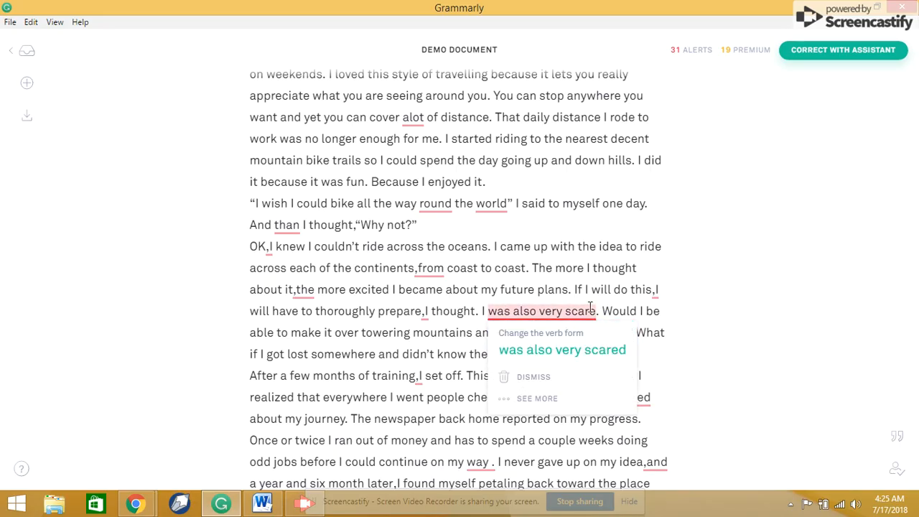
click(578, 360)
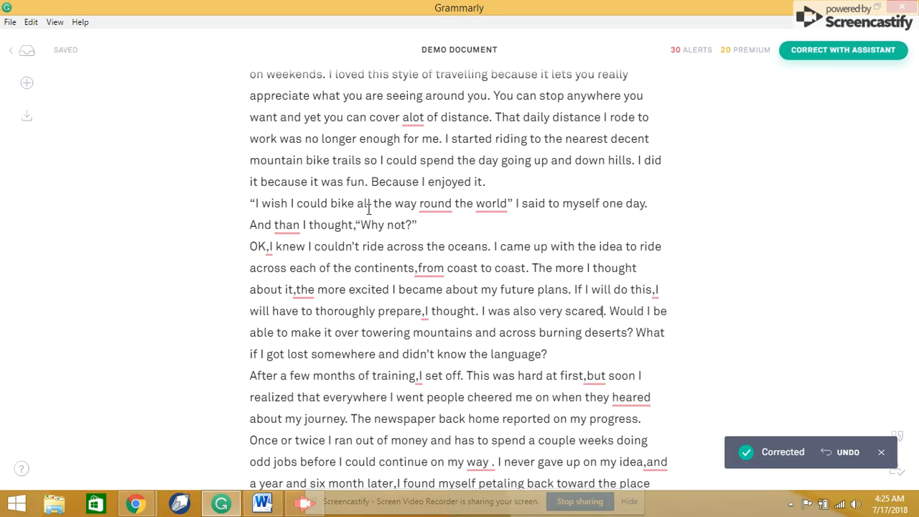
mouse_move(450, 206)
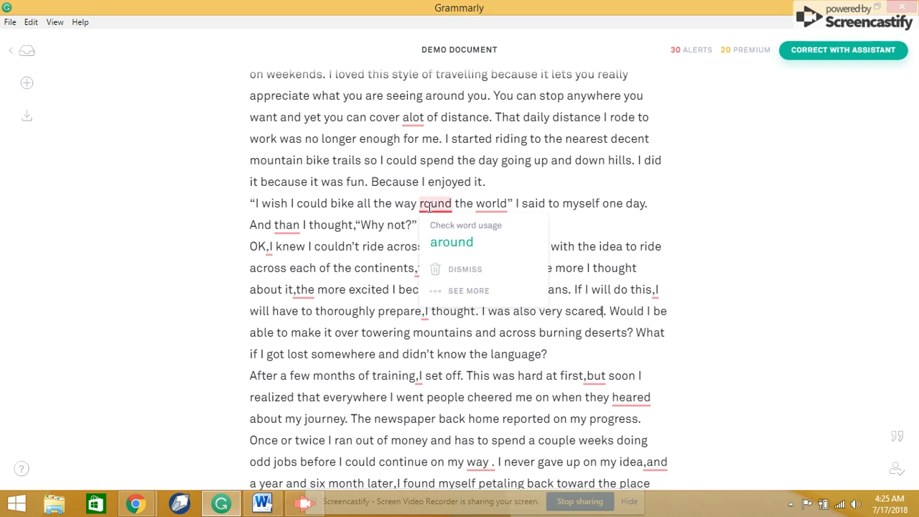
click(447, 243)
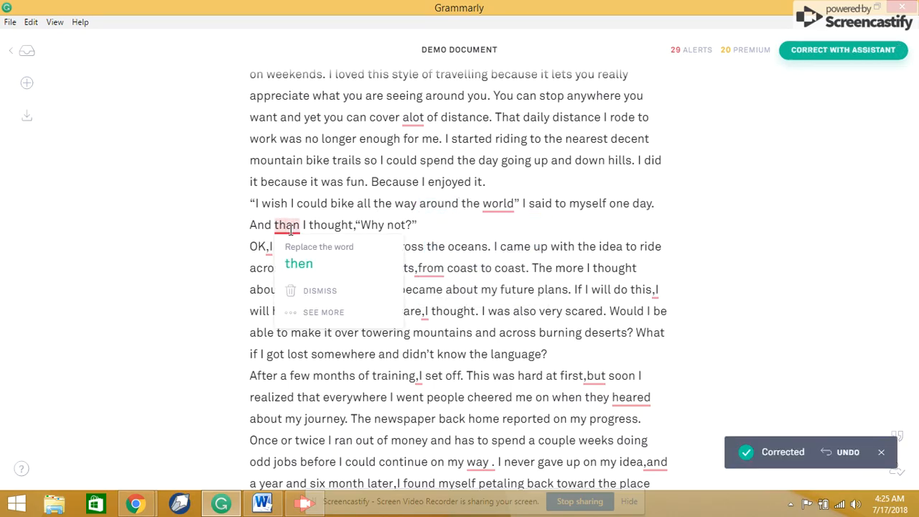
- Show the detailed explanation for "than" in "And than I thought", accept the replacement "then" and hide the assistant
triple_click(291, 228)
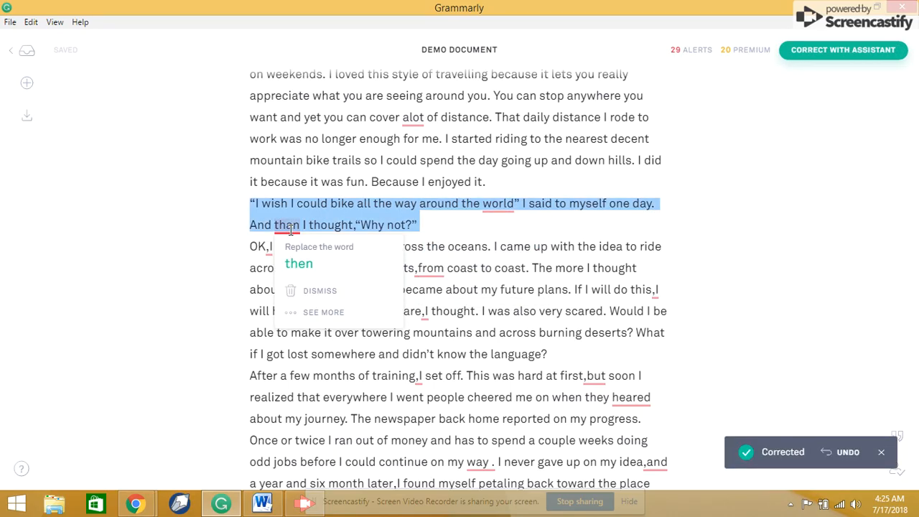
double_click(291, 228)
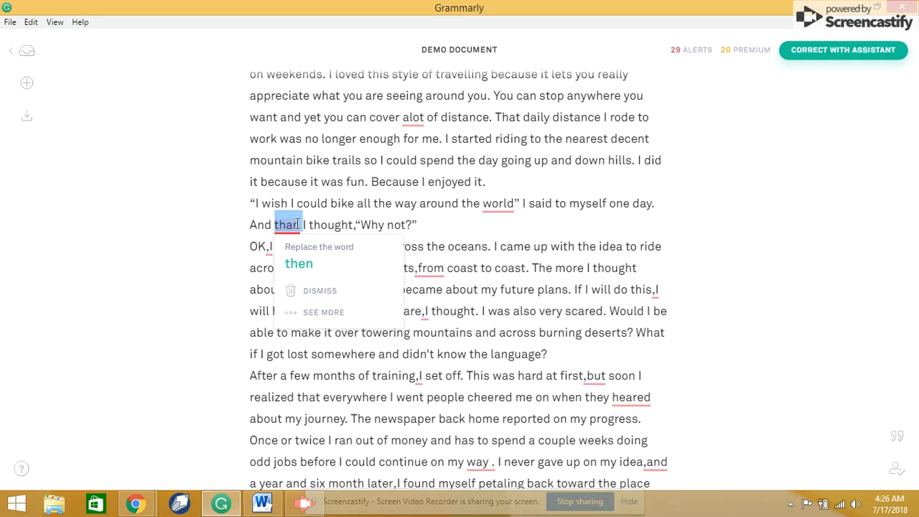
click(306, 321)
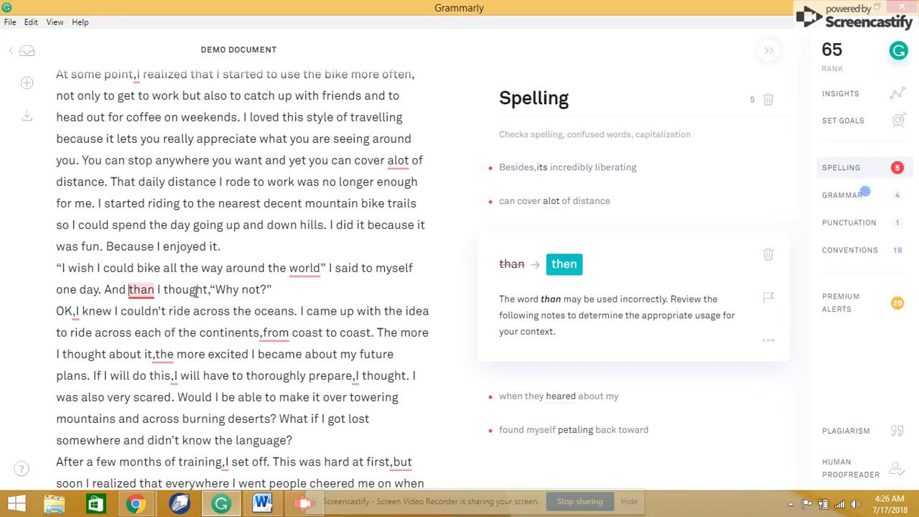
click(566, 273)
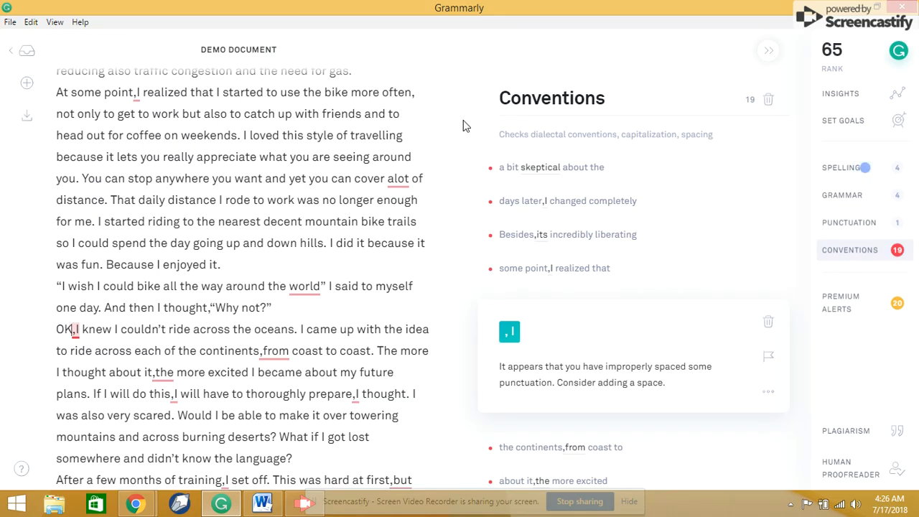
click(767, 56)
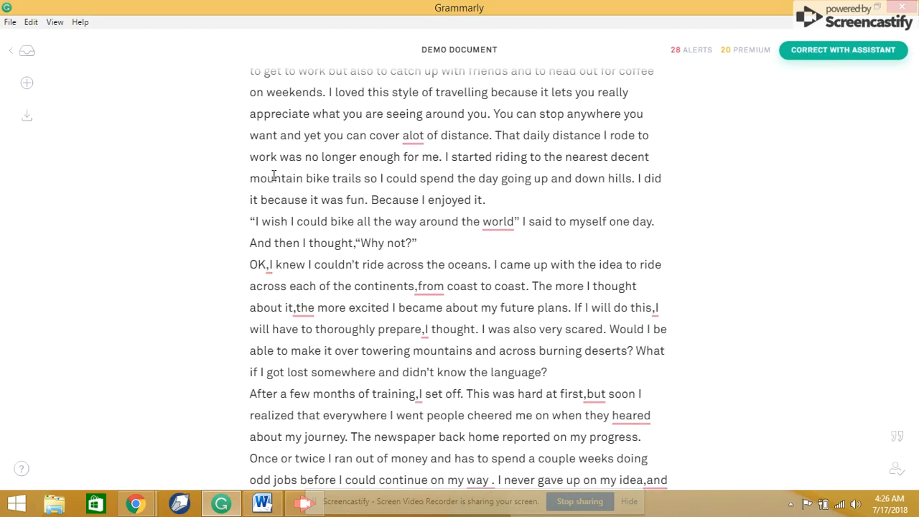
- Display the punctuation suggestion for "world" in the bike quotation and select the word
click(500, 224)
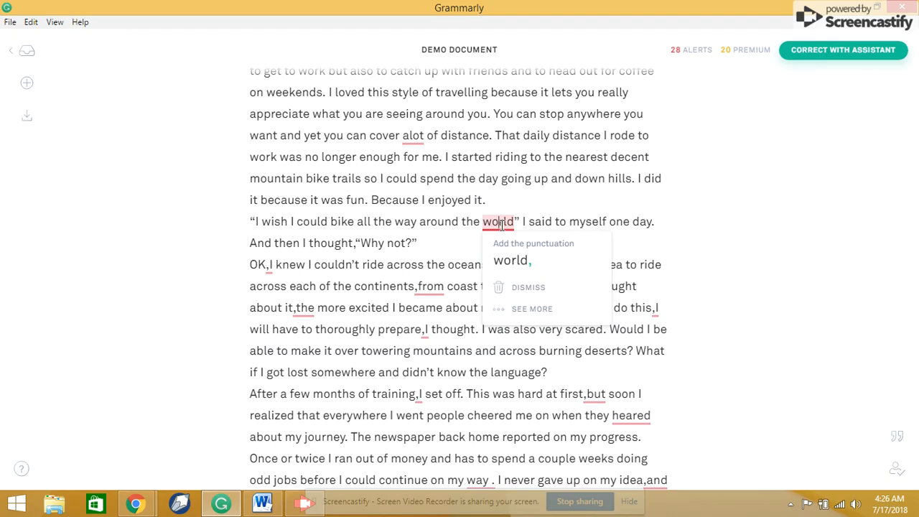
double_click(500, 224)
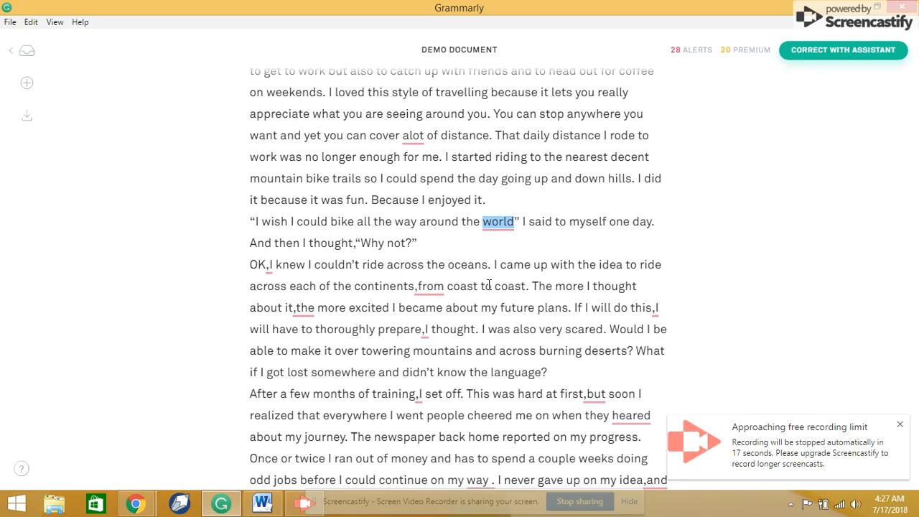
click(305, 502)
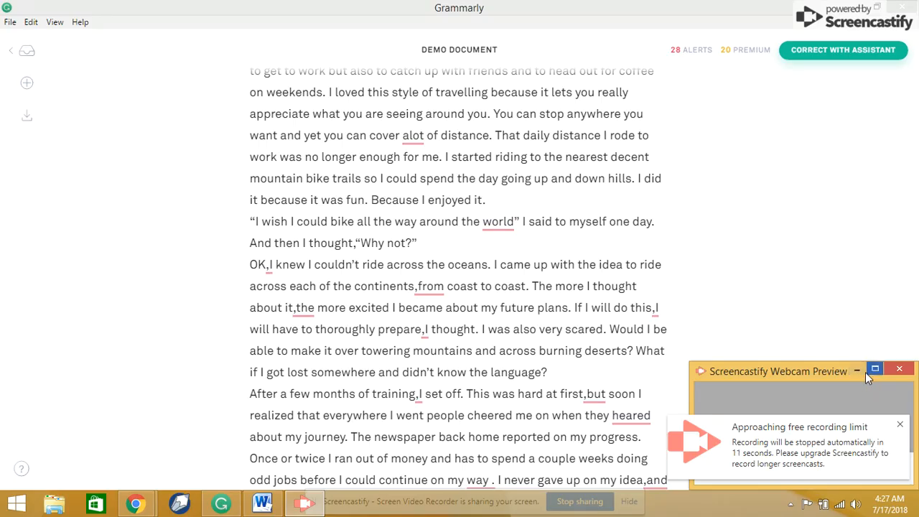
click(772, 476)
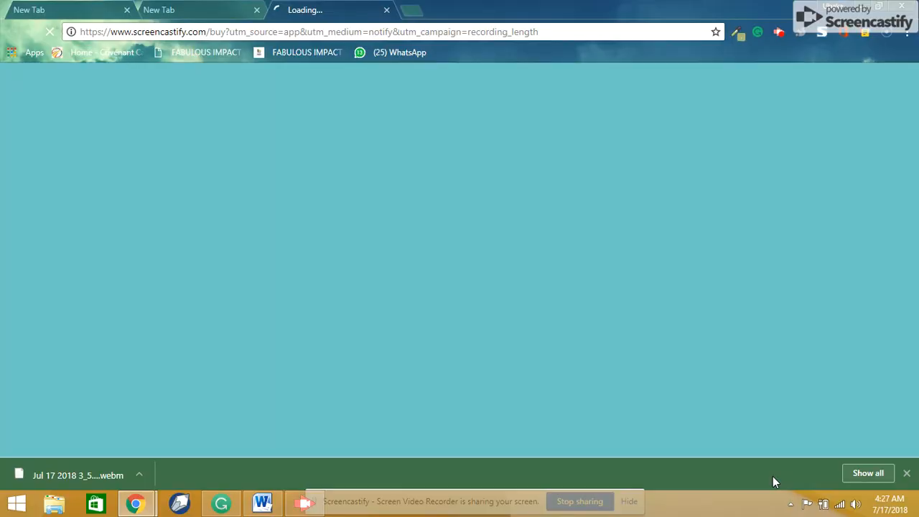